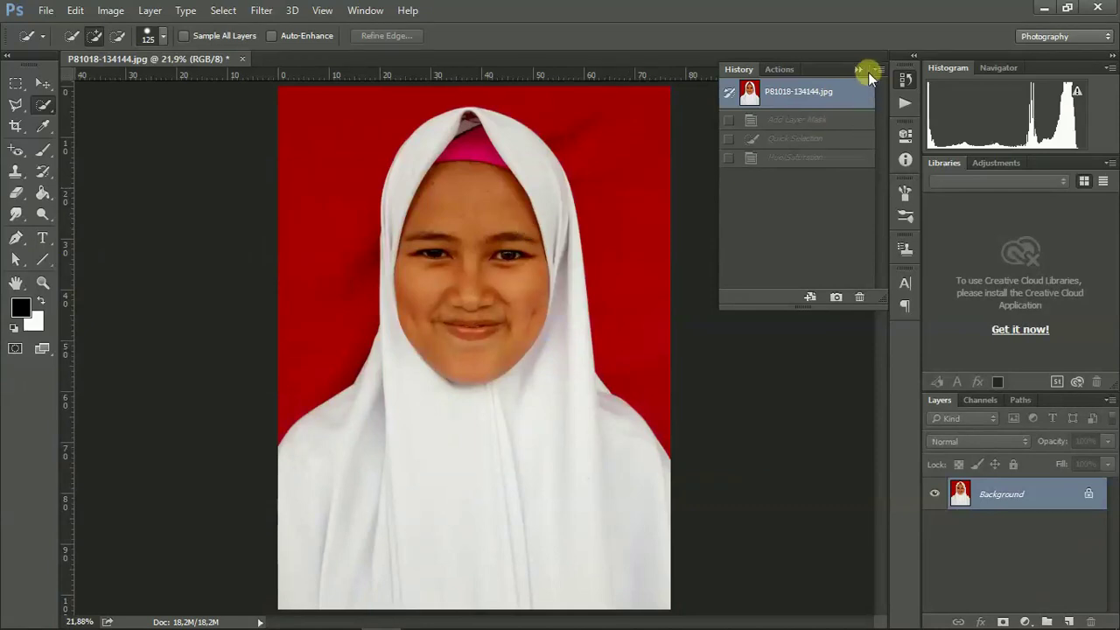
# Step: Collapse the floating History panel so it docks beside the canvas
pyautogui.click(859, 69)
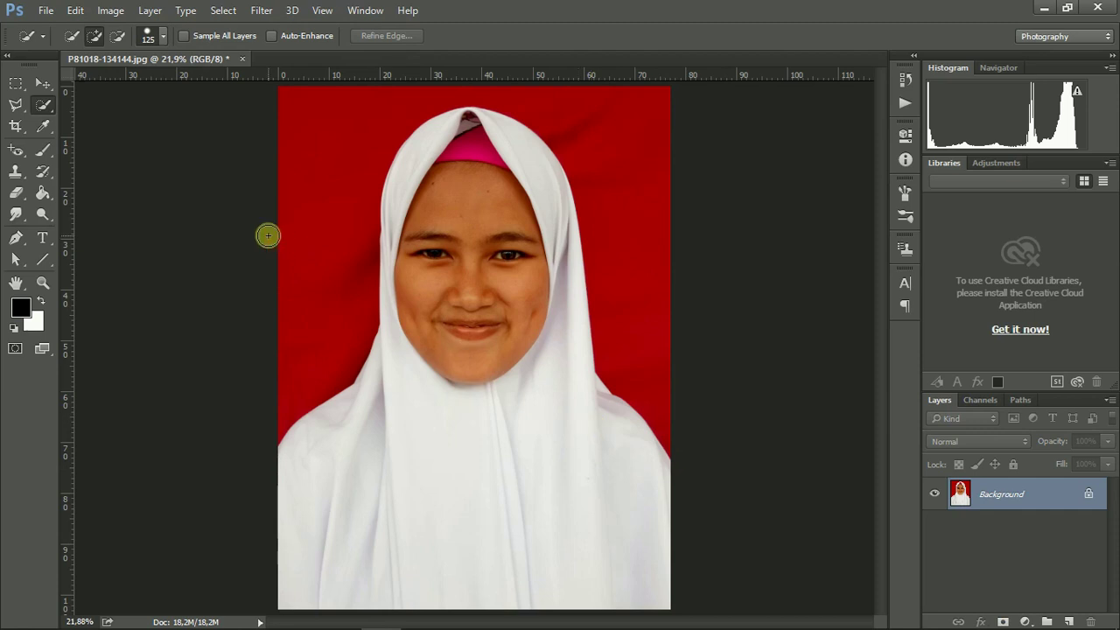
# Step: Quick-select the red backdrop on both sides, unlock Background into Layer 0, and delete it
pyautogui.moveTo(294, 374); pyautogui.dragTo(418, 94)
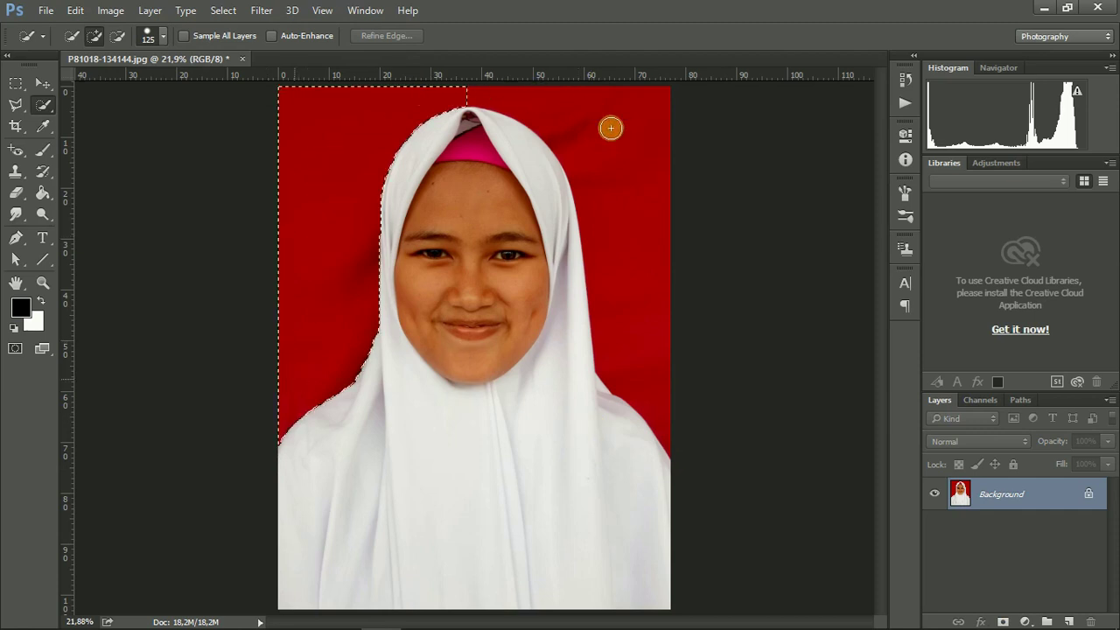
pyautogui.moveTo(625, 270); pyautogui.dragTo(650, 310)
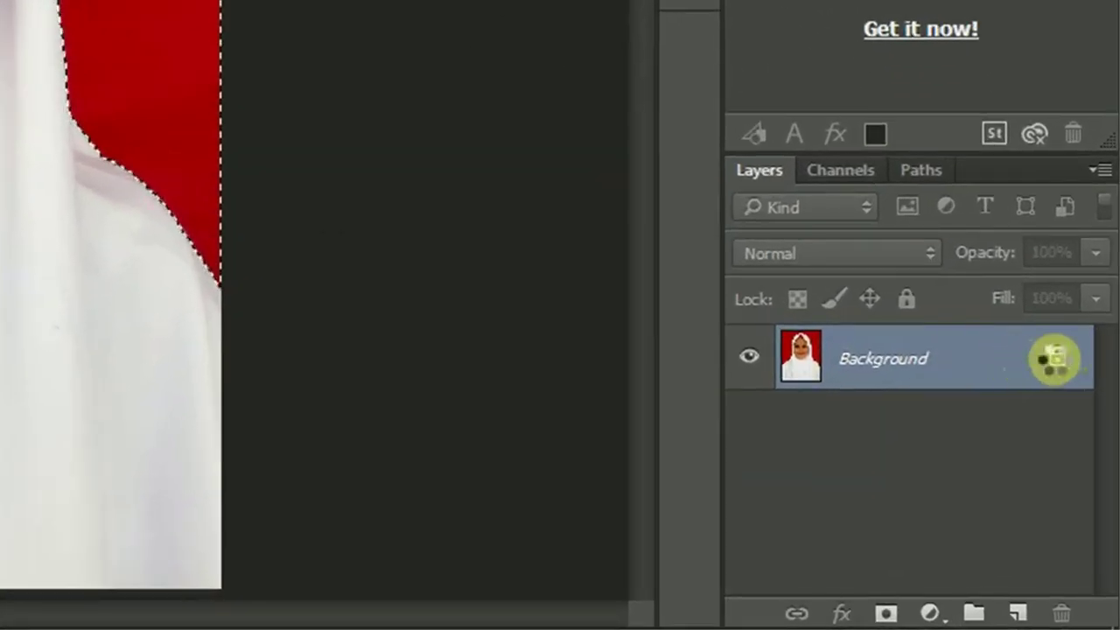
pyautogui.click(1055, 359)
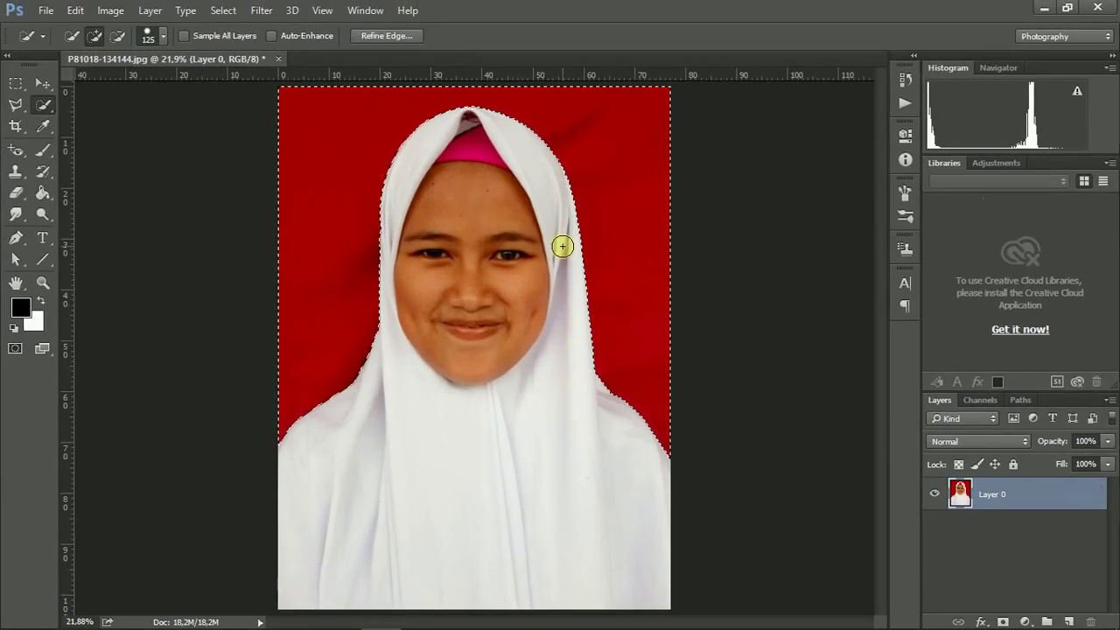
pyautogui.press('Delete')
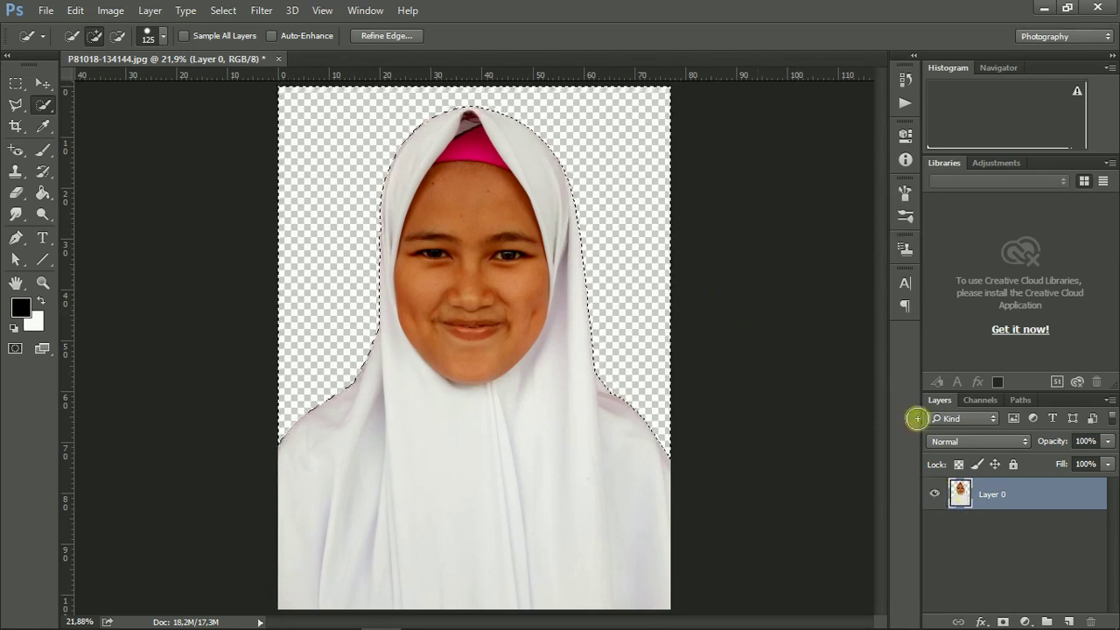
pyautogui.click(911, 79)
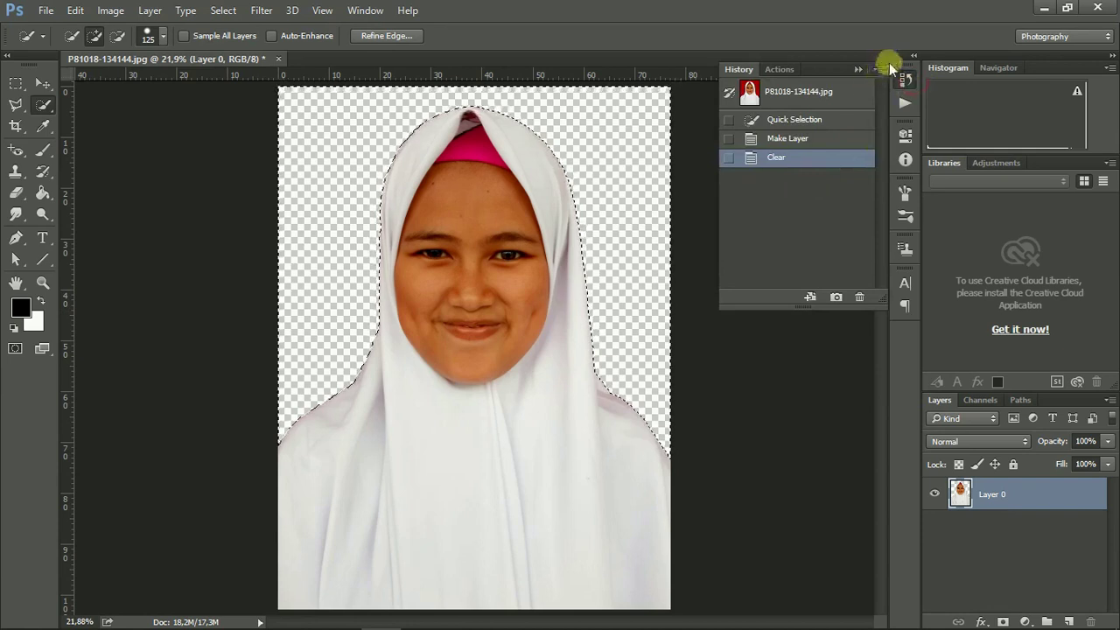
# Step: Undo the deletion to restore the red backdrop and add a layer mask to Layer 0
pyautogui.click(863, 76)
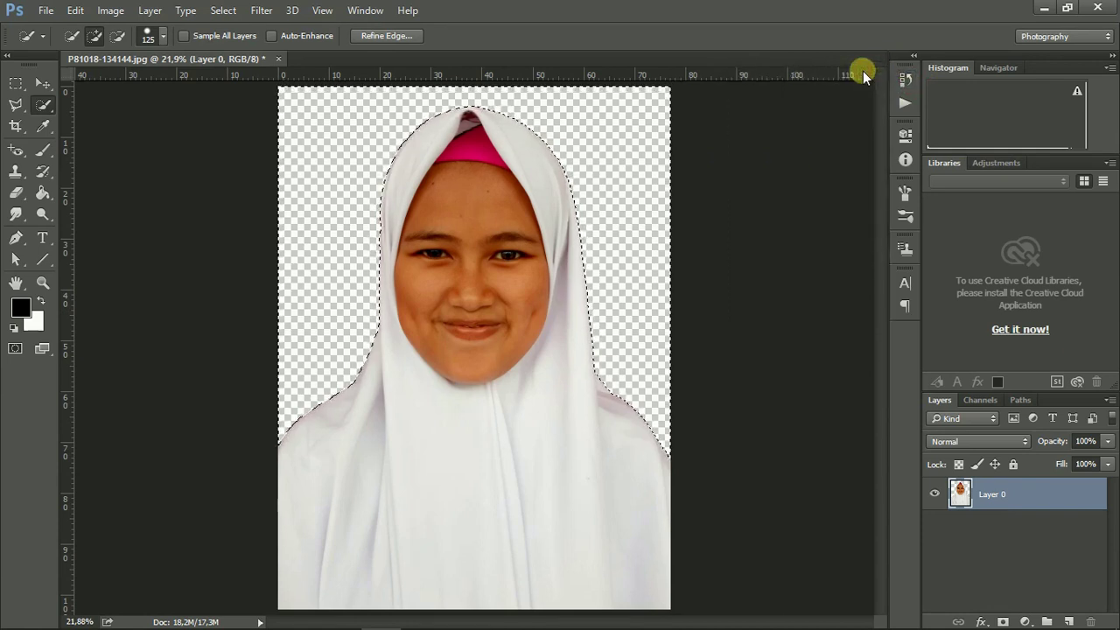
pyautogui.hotkey('ctrl', 'z')
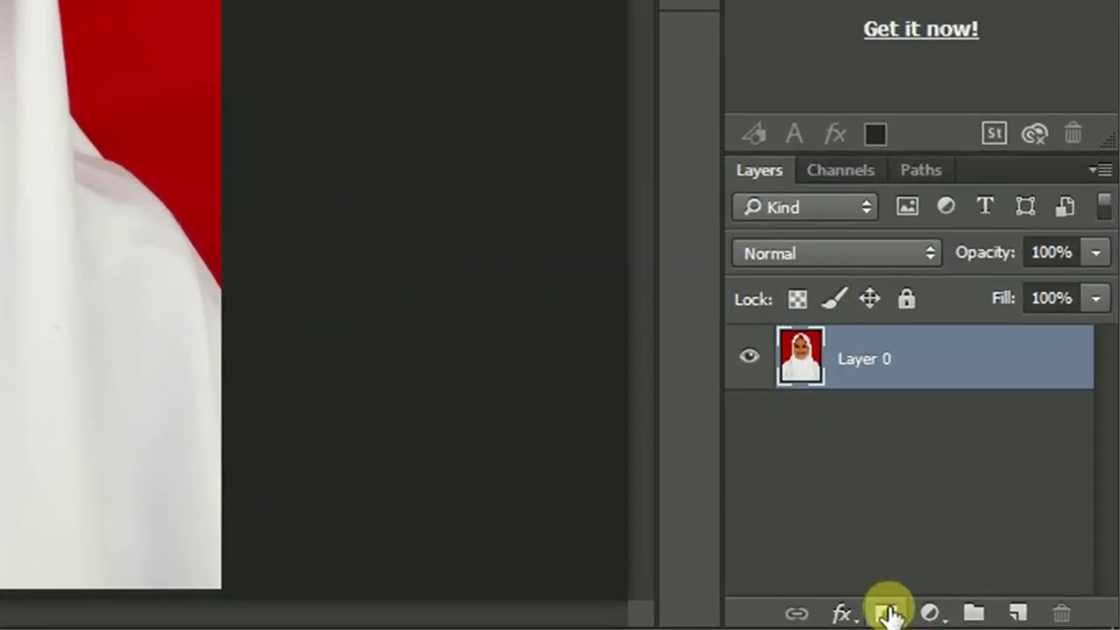
pyautogui.click(889, 615)
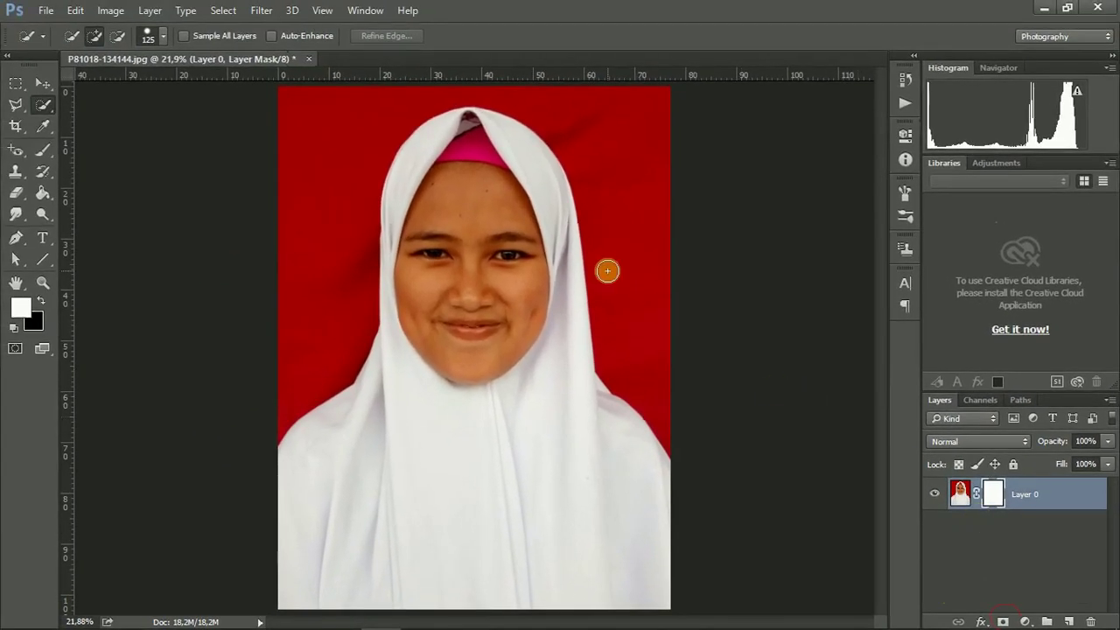
# Step: Select the red background around the subject, fill the mask with black, then deselect
pyautogui.moveTo(645, 356); pyautogui.dragTo(510, 100)
pyautogui.moveTo(425, 98)
pyautogui.mouseDown()
pyautogui.moveTo(320, 185)
pyautogui.moveTo(303, 222)
pyautogui.moveTo(322, 155)
pyautogui.moveTo(470, 83)
pyautogui.moveTo(500, 105)
pyautogui.mouseUp()
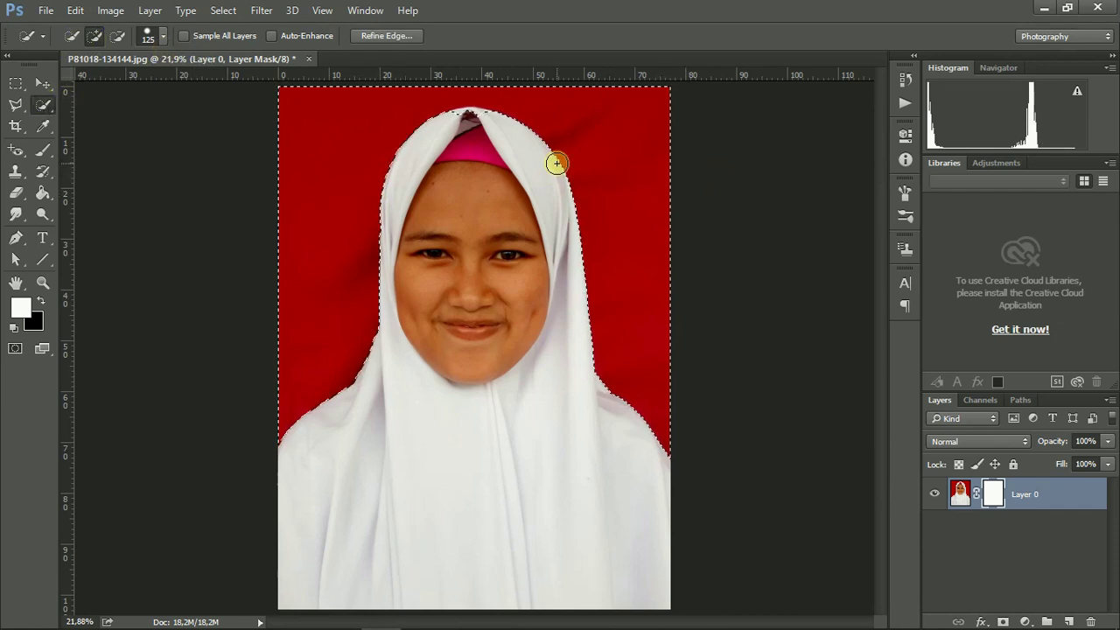
pyautogui.press('Delete')
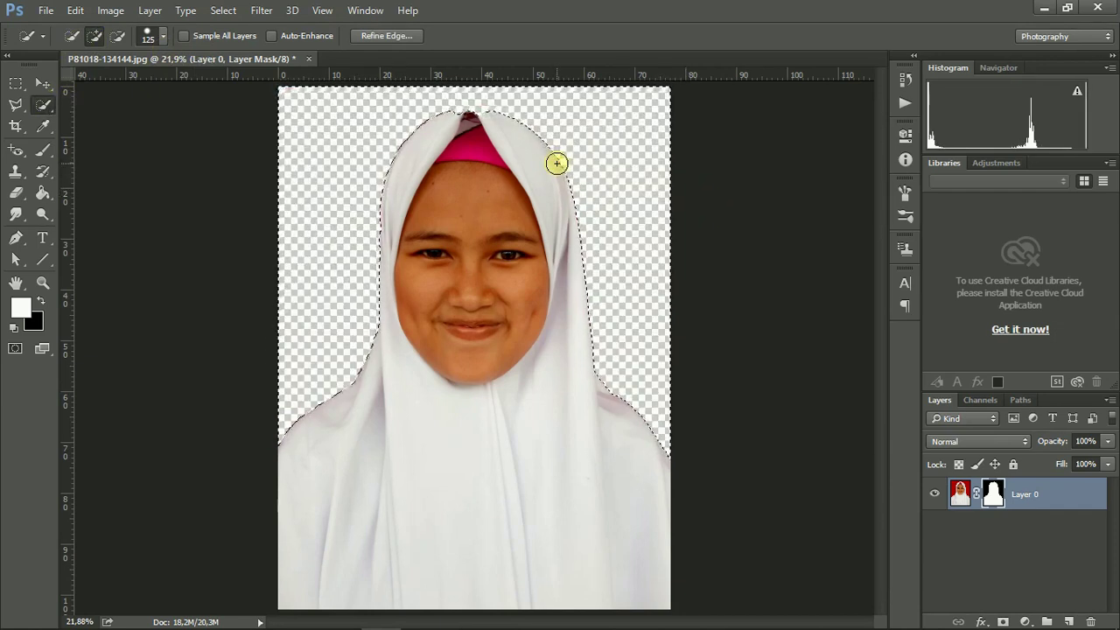
pyautogui.hotkey('ctrl', 'd')
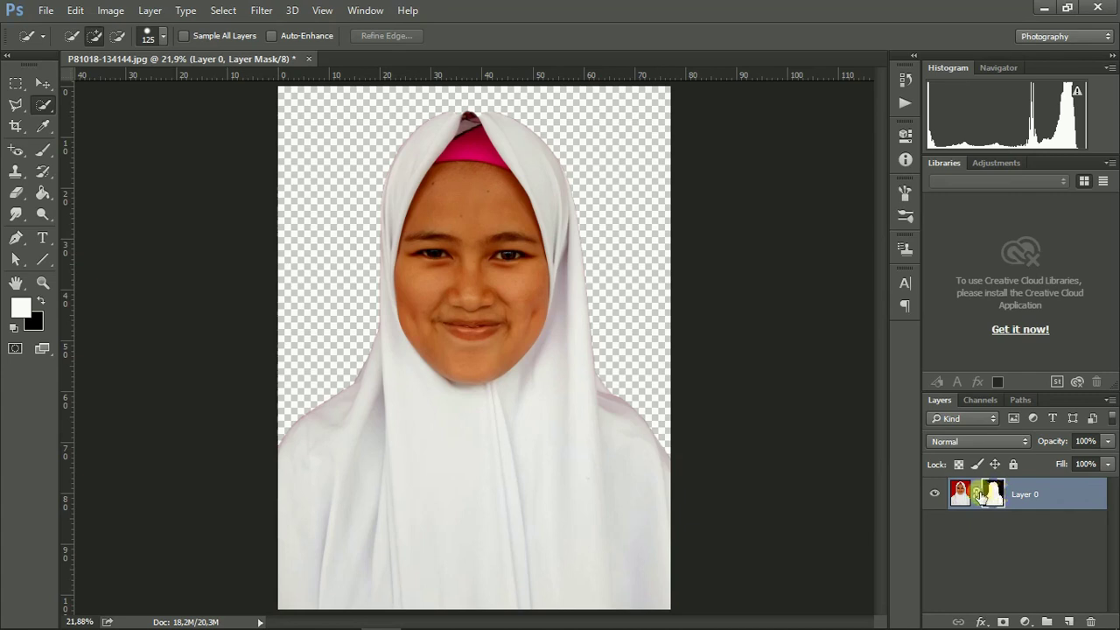
# Step: Brush black on Layer 0's mask above the hijab, undo the stroke, and open the mask's context menu
pyautogui.hotkey('ctrl', '+')
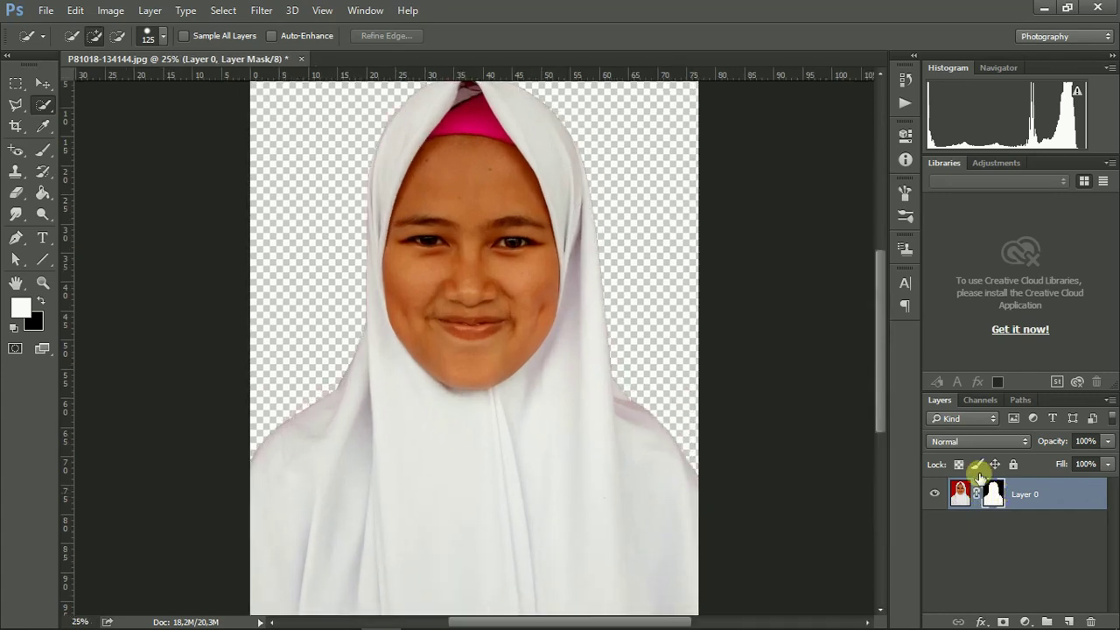
pyautogui.moveTo(881, 321); pyautogui.dragTo(876, 253)
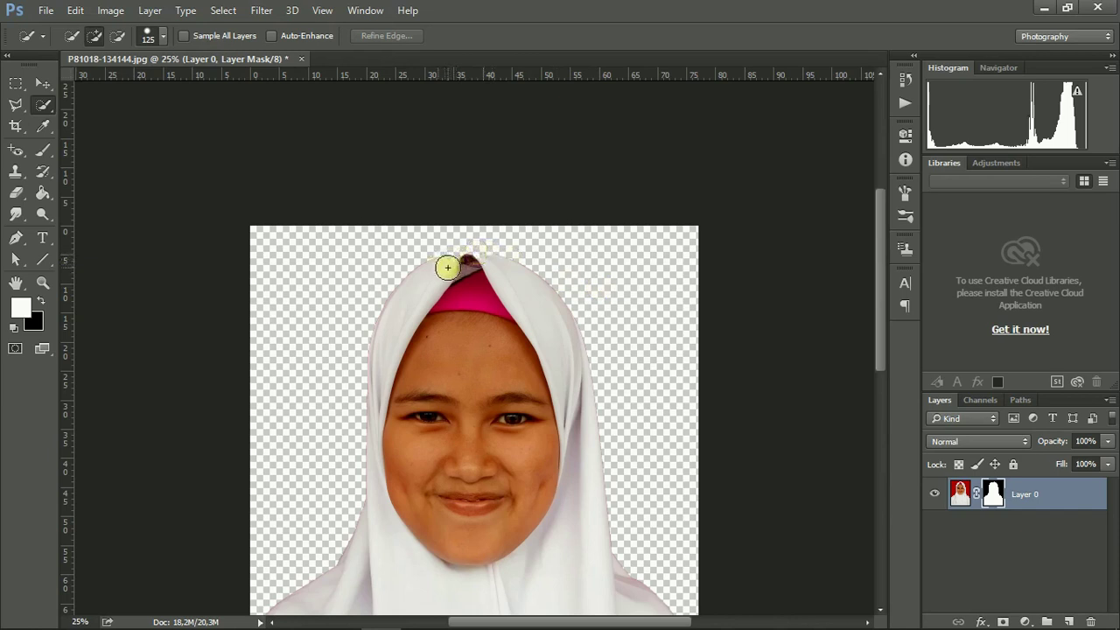
pyautogui.press('z')
pyautogui.moveTo(447, 268); pyautogui.dragTo(425, 222)
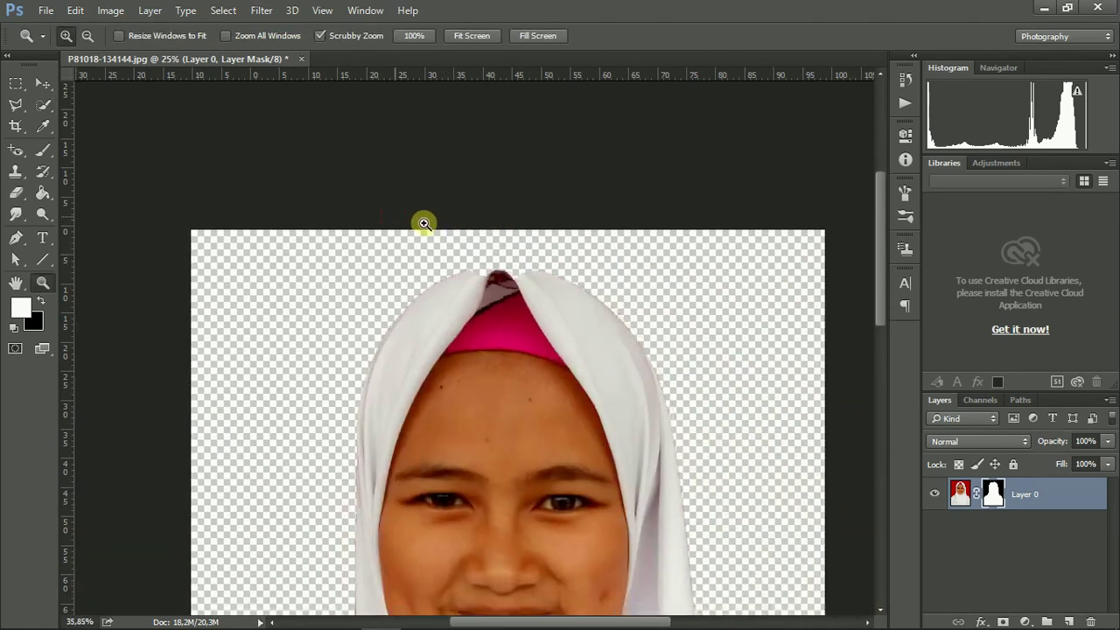
pyautogui.click(44, 150)
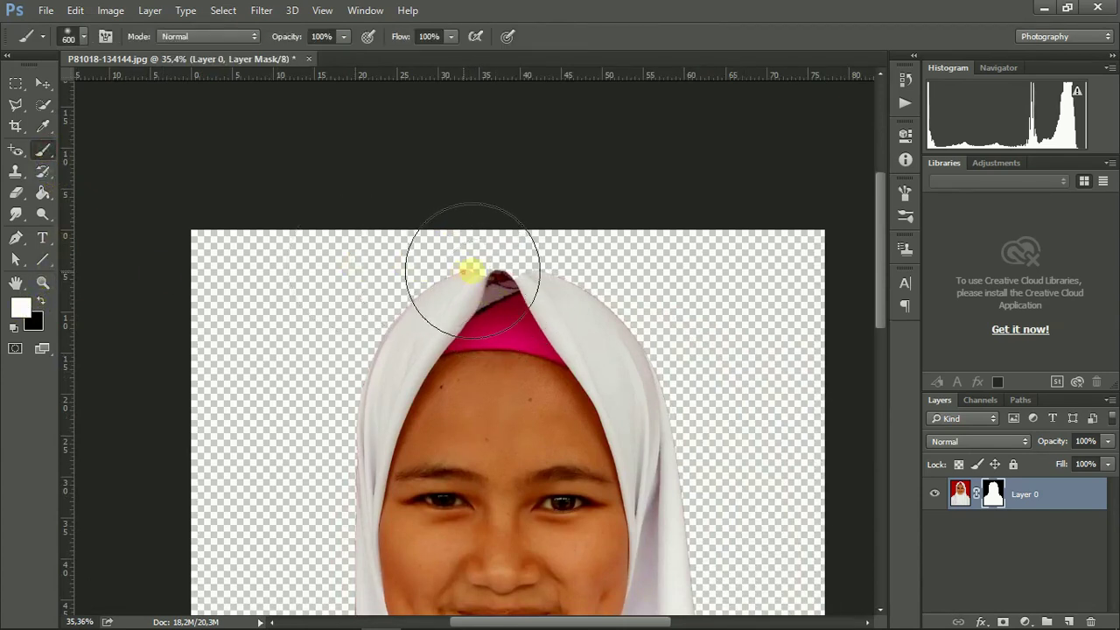
pyautogui.moveTo(475, 268); pyautogui.dragTo(534, 280)
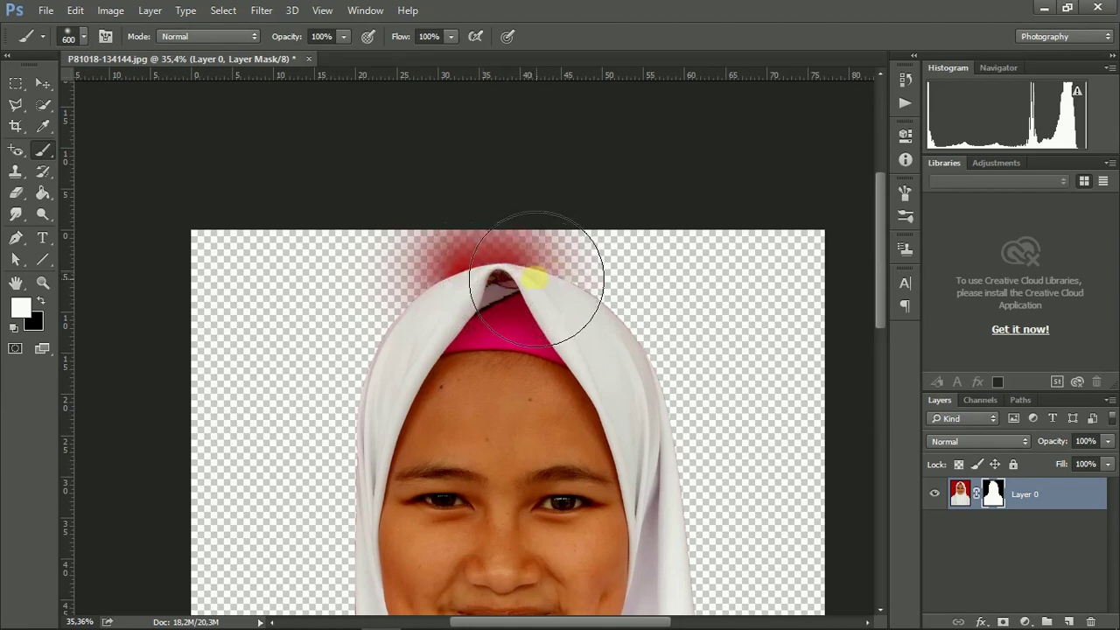
pyautogui.click(40, 300)
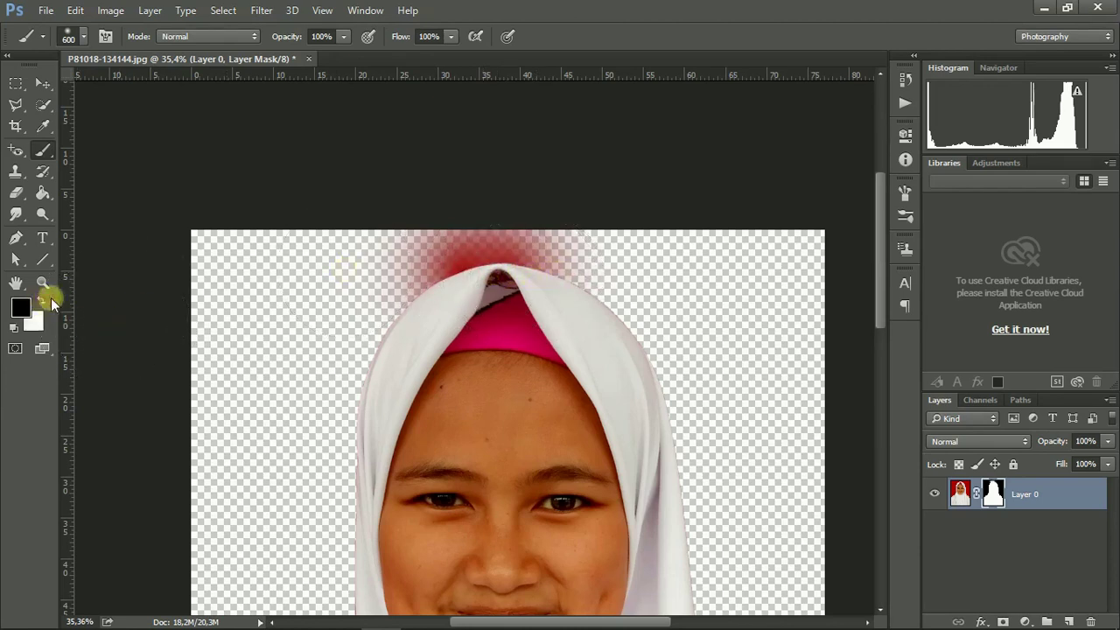
pyautogui.click(345, 276)
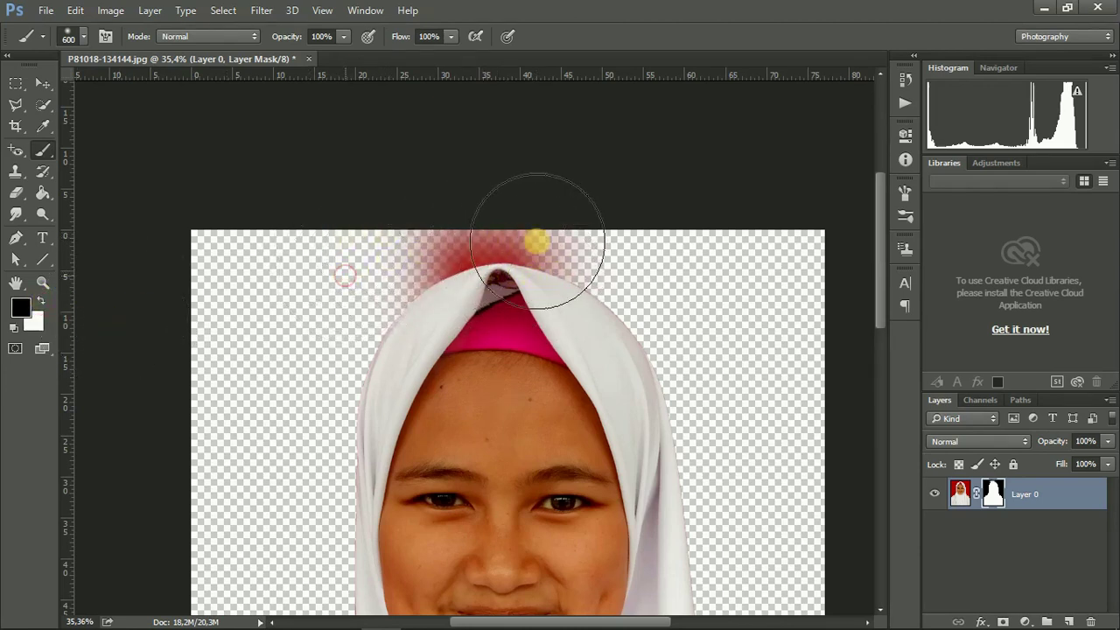
pyautogui.moveTo(538, 241); pyautogui.dragTo(633, 255)
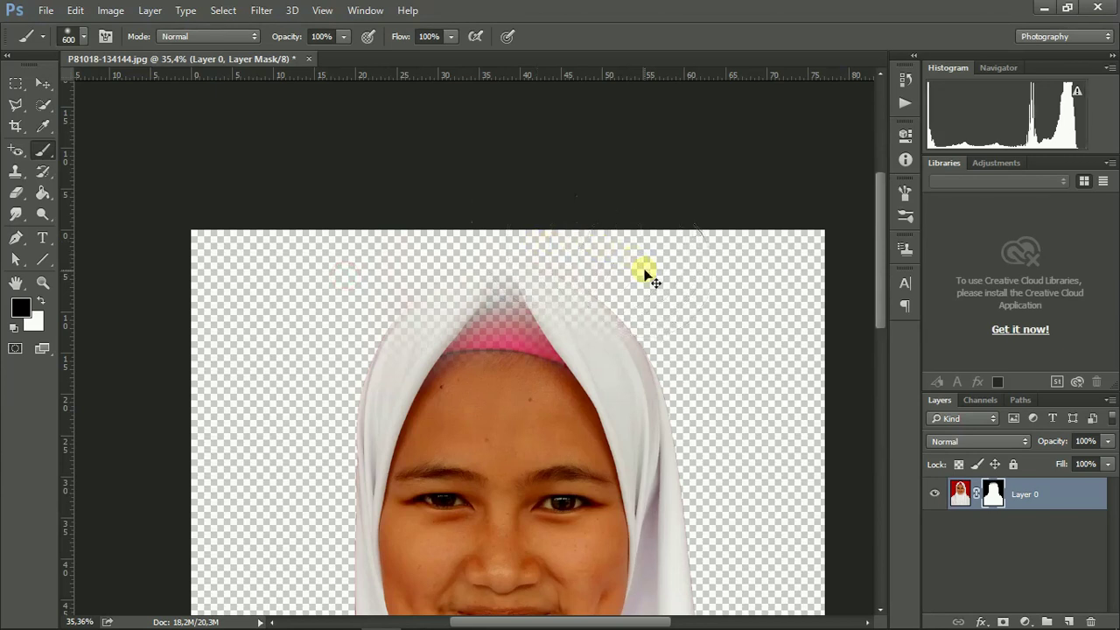
pyautogui.hotkey('ctrl', 'z')
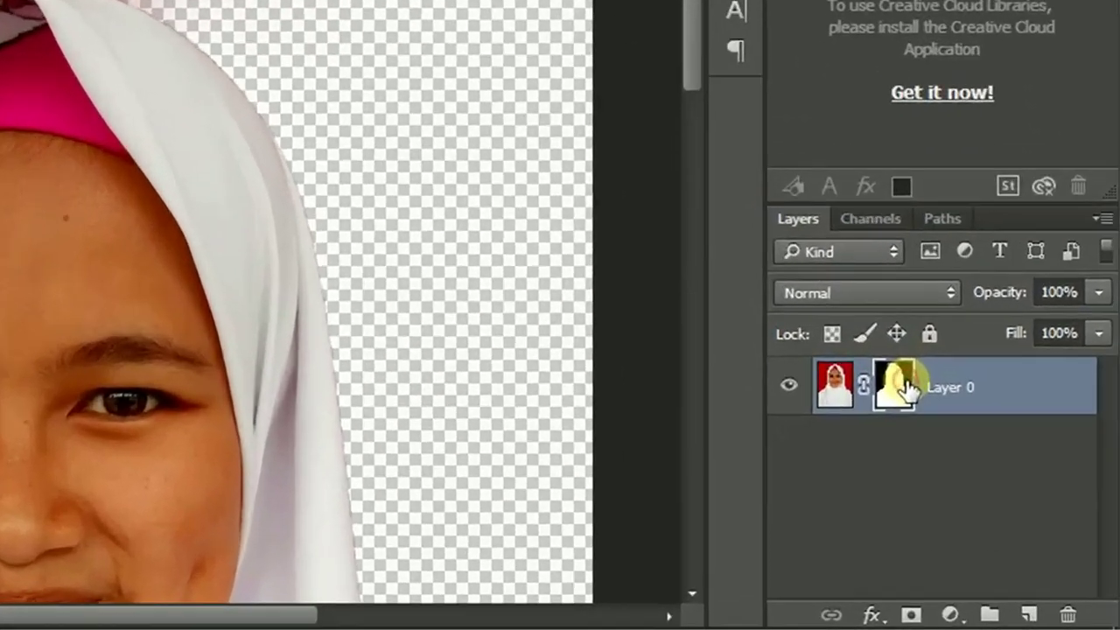
pyautogui.rightClick(908, 390)
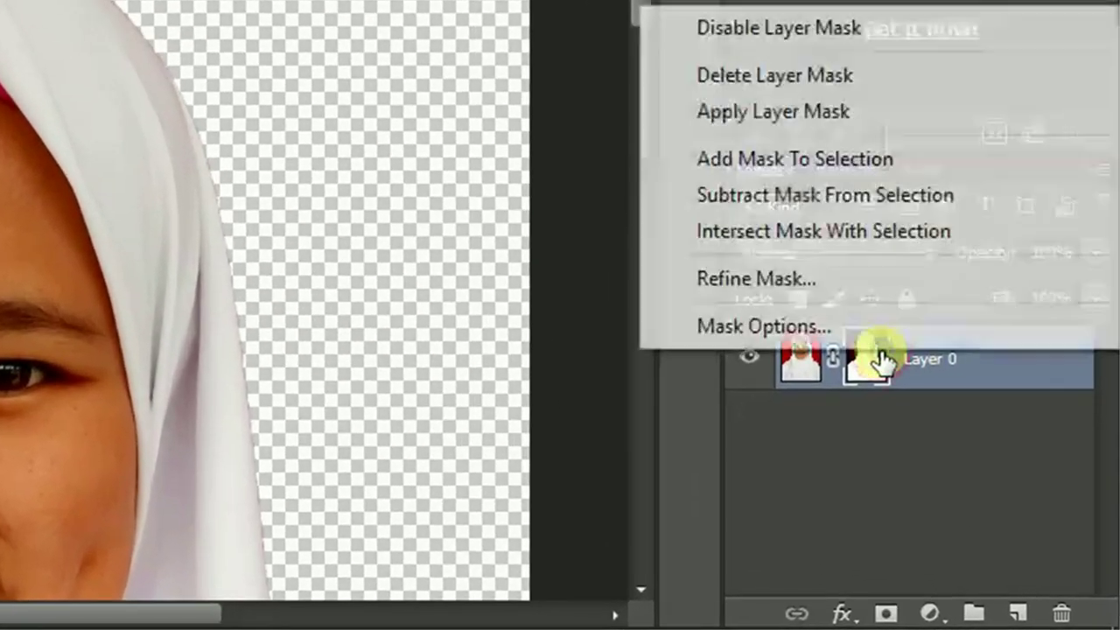
# Step: Delete Layer 0's layer mask so the full red backdrop shows again
pyautogui.click(870, 75)
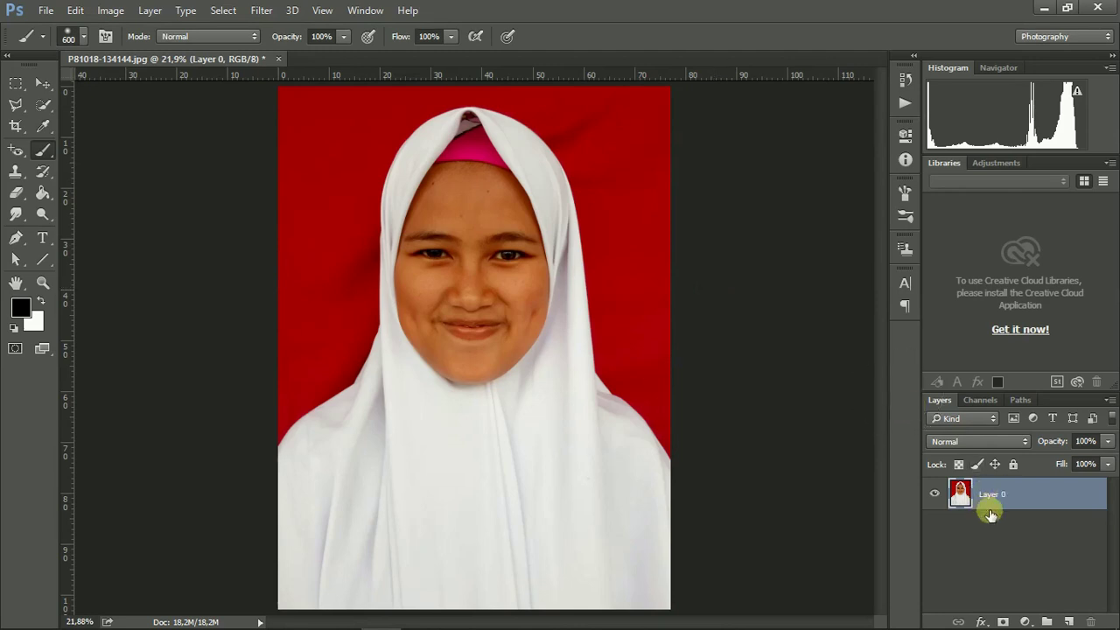
pyautogui.click(1025, 621)
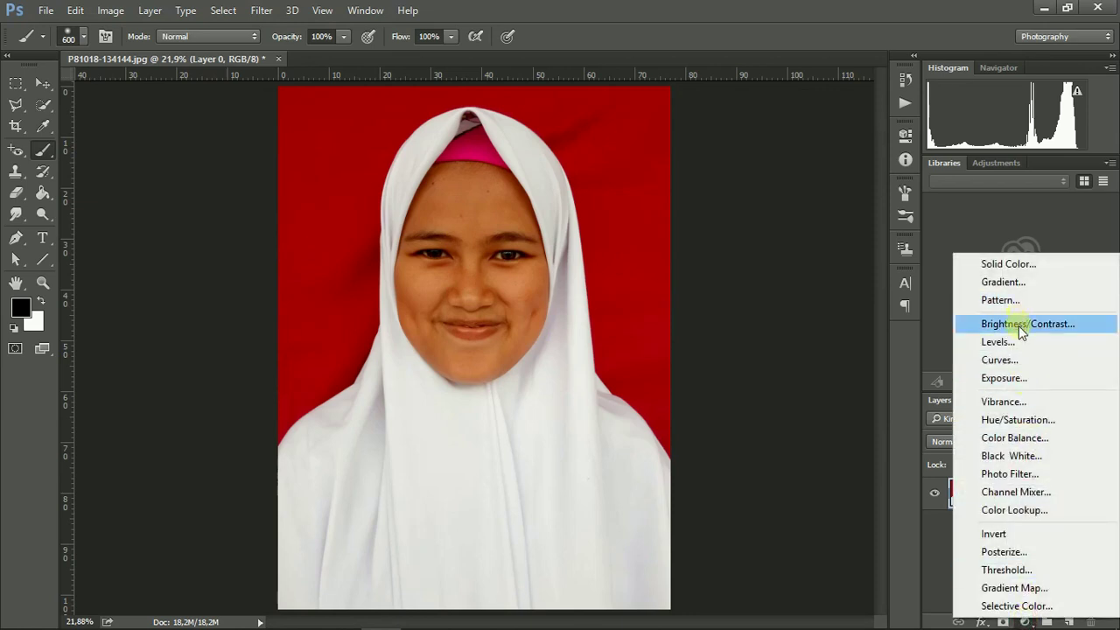
# Step: Switch to the Quick Selection Tool and select the red backdrop around the subject
pyautogui.click(831, 336)
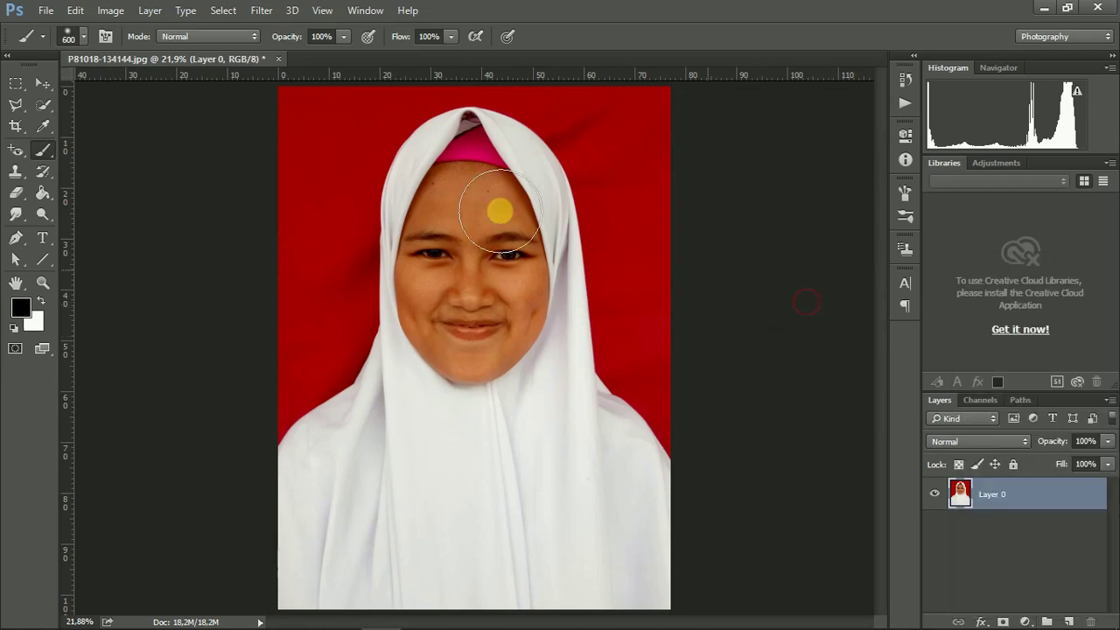
pyautogui.click(44, 105)
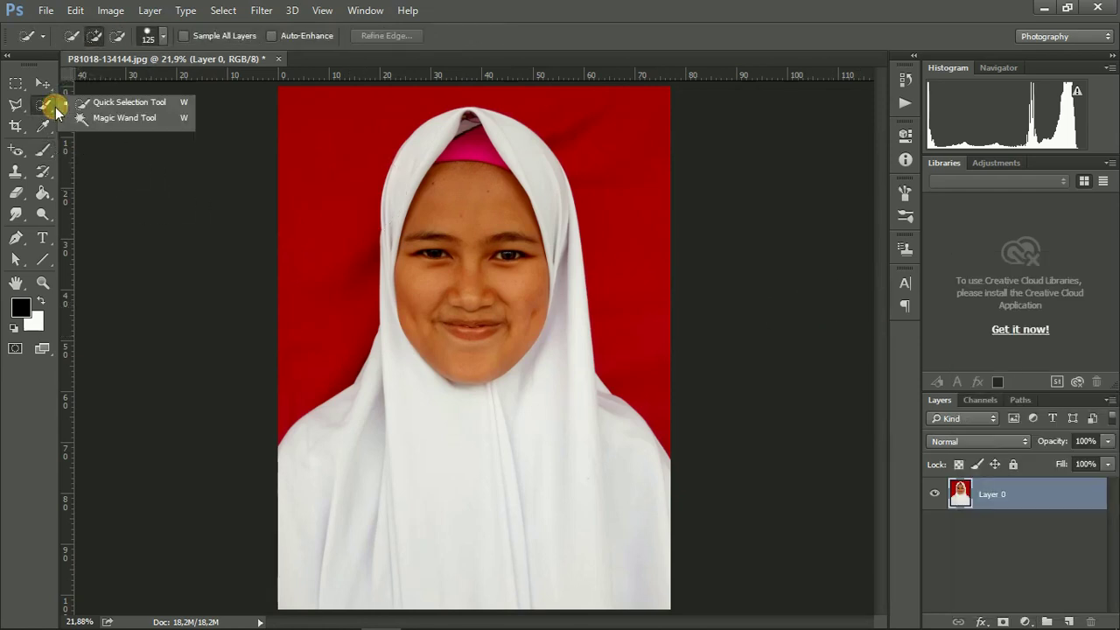
pyautogui.click(94, 101)
pyautogui.moveTo(329, 255)
pyautogui.mouseDown()
pyautogui.moveTo(308, 336)
pyautogui.moveTo(340, 170)
pyautogui.moveTo(528, 87)
pyautogui.moveTo(621, 132)
pyautogui.moveTo(655, 260)
pyautogui.mouseUp()
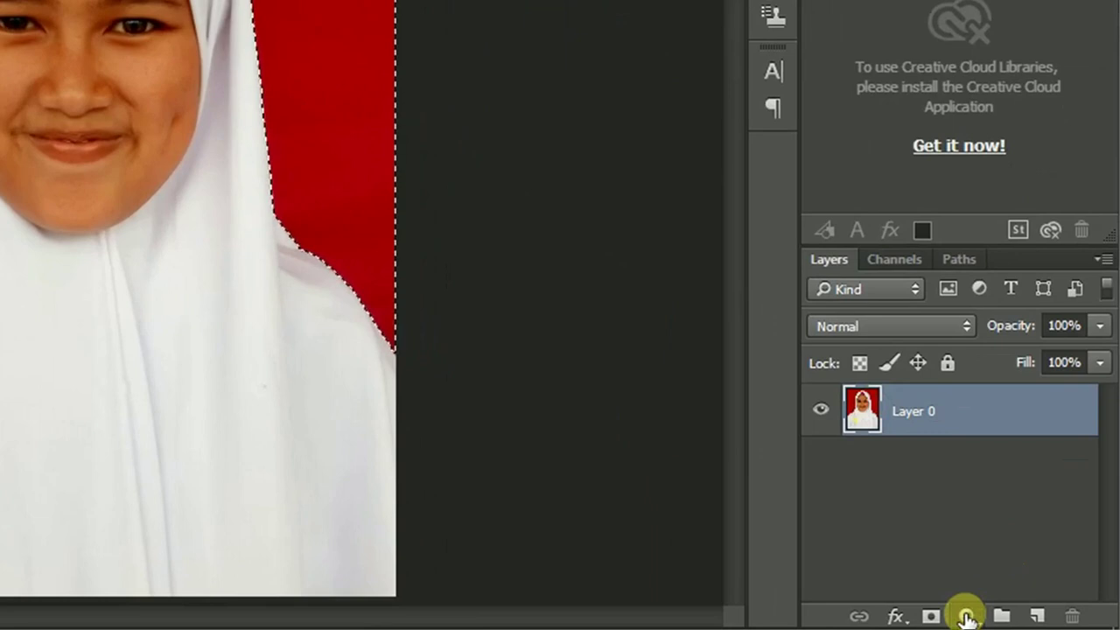
pyautogui.click(976, 615)
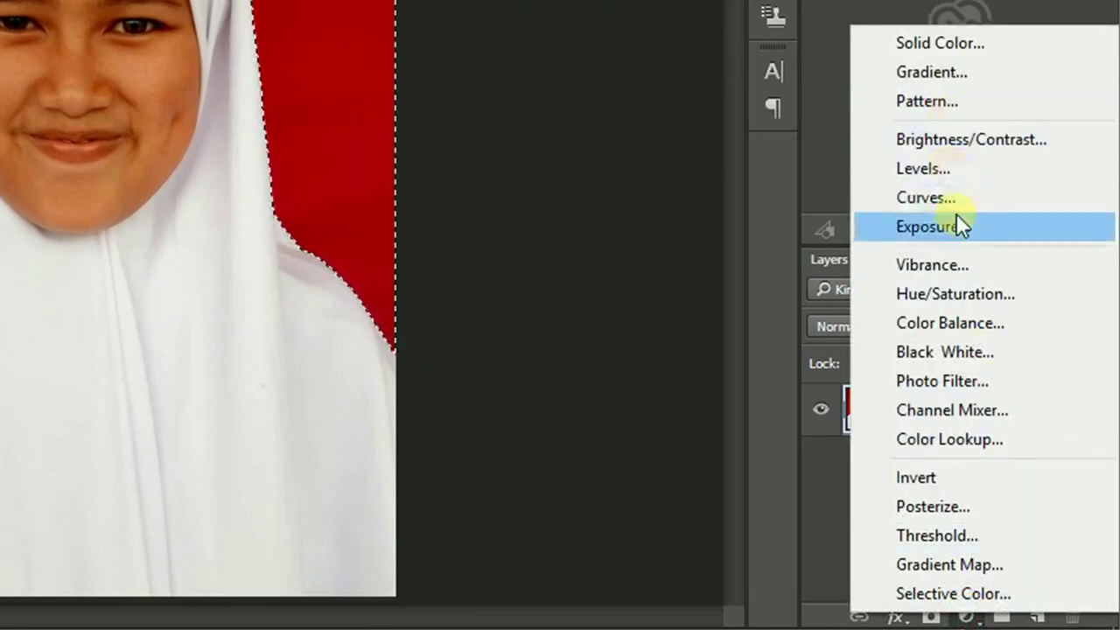
# Step: Add a Hue/Saturation adjustment with Colorize on, Hue 259 and Saturation 98
pyautogui.click(954, 294)
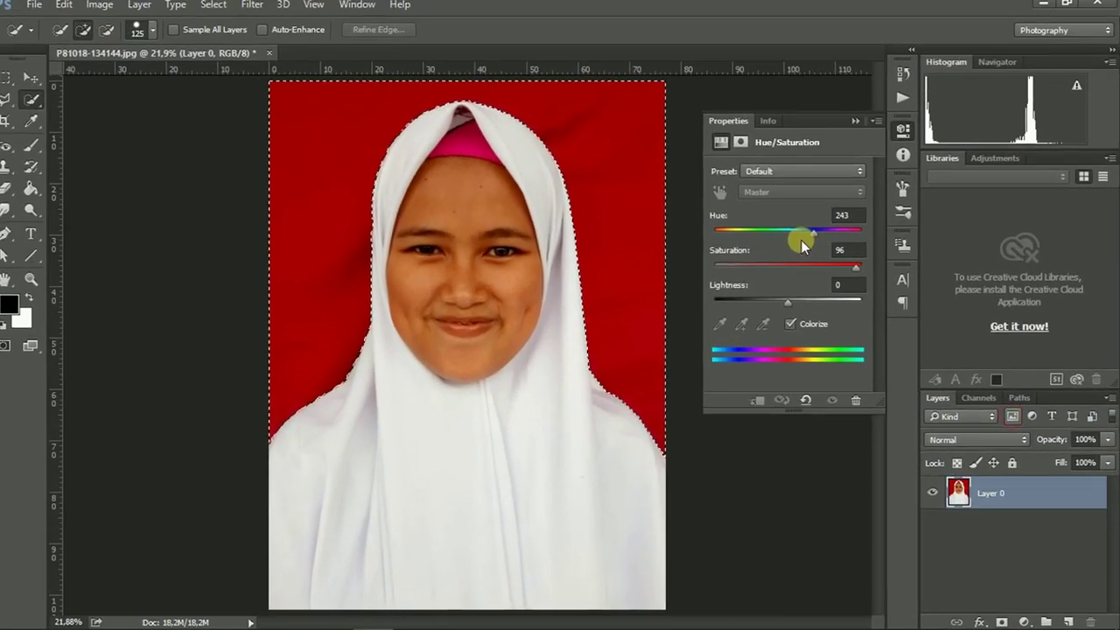
pyautogui.click(795, 326)
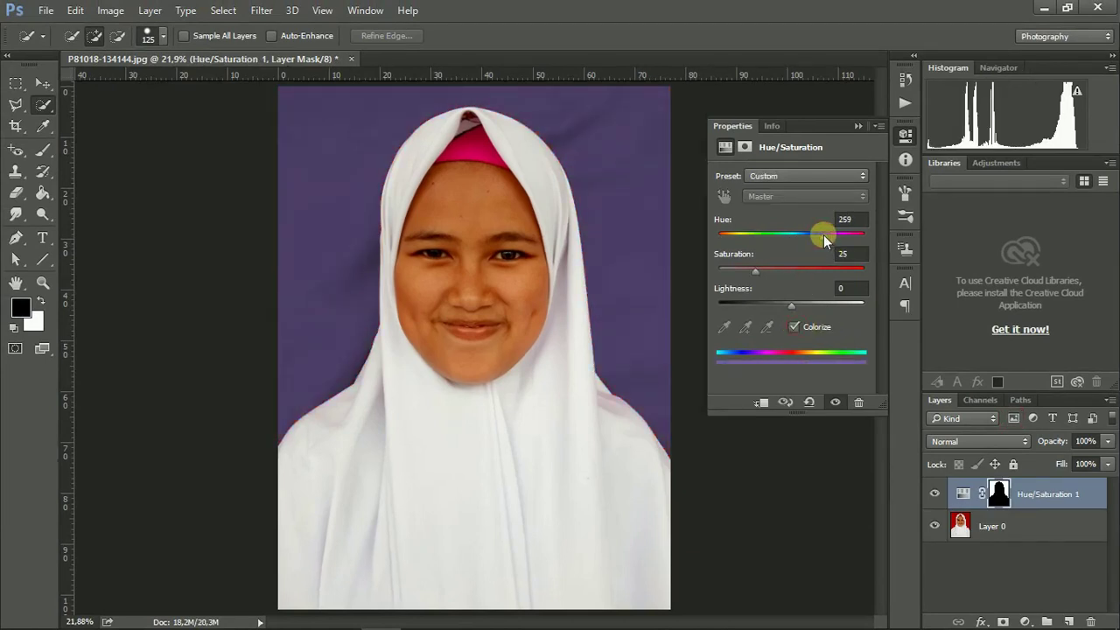
pyautogui.moveTo(774, 262); pyautogui.dragTo(863, 274)
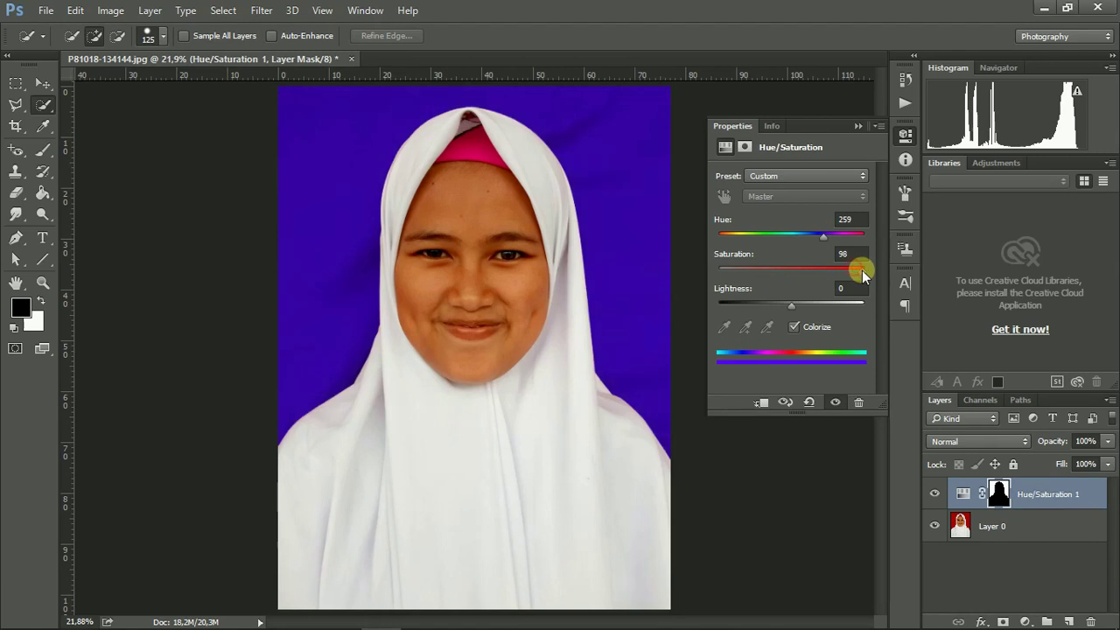
pyautogui.click(858, 129)
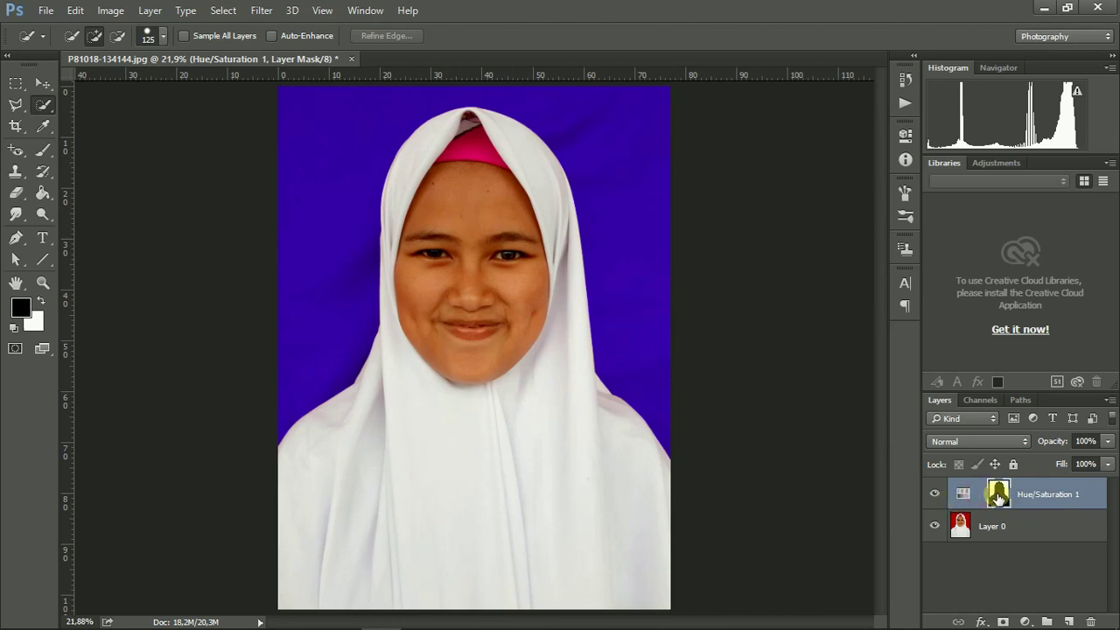
pyautogui.rightClick(991, 495)
pyautogui.click(973, 356)
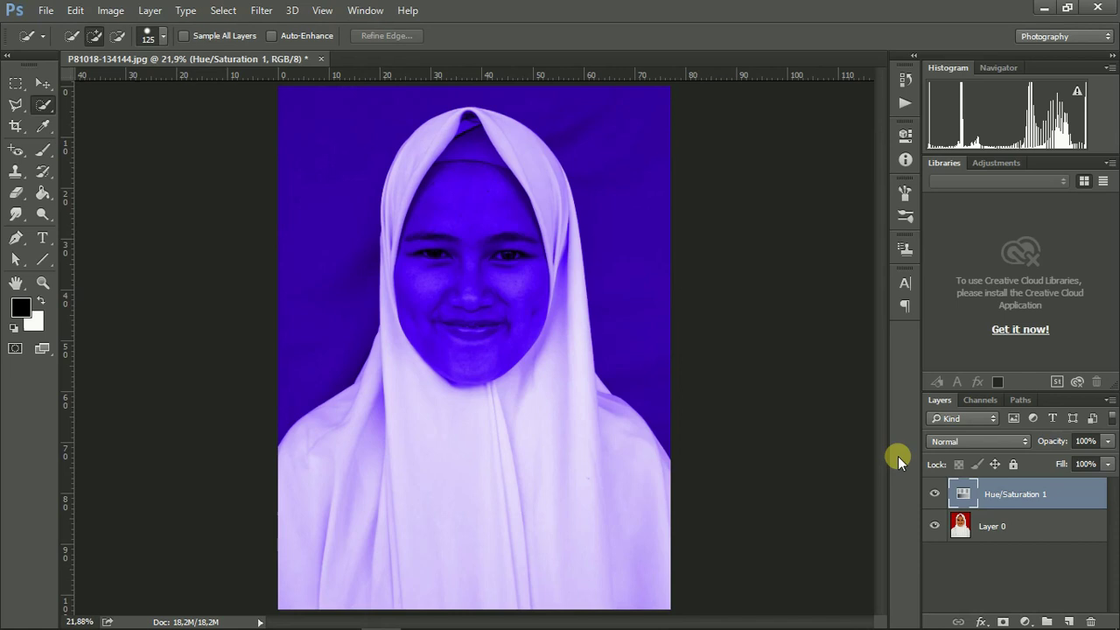
pyautogui.hotkey('ctrl', 'z')
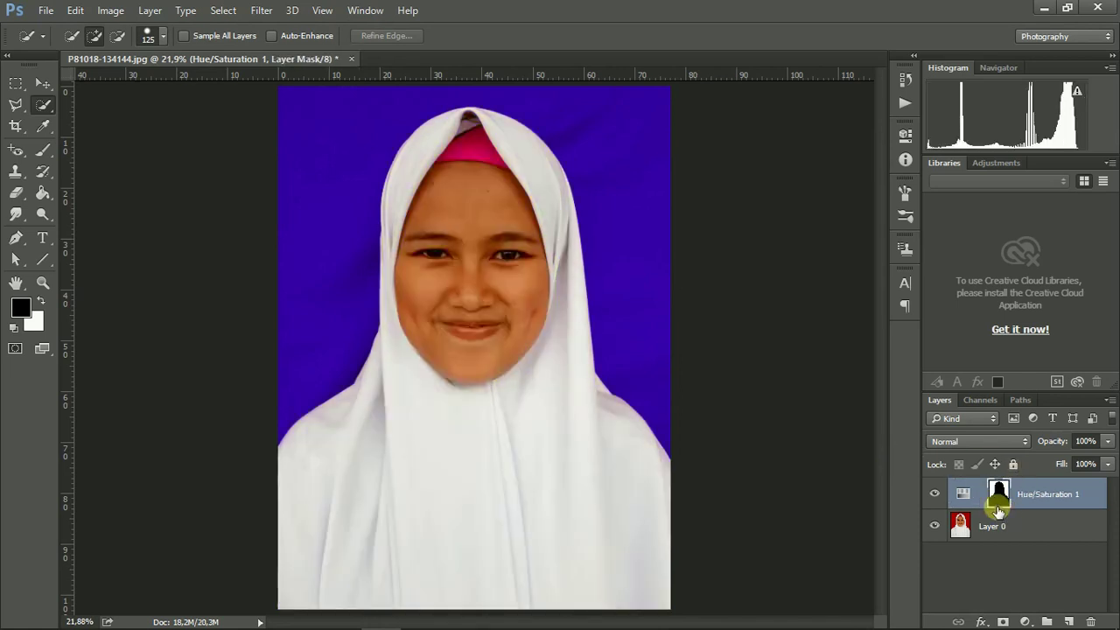